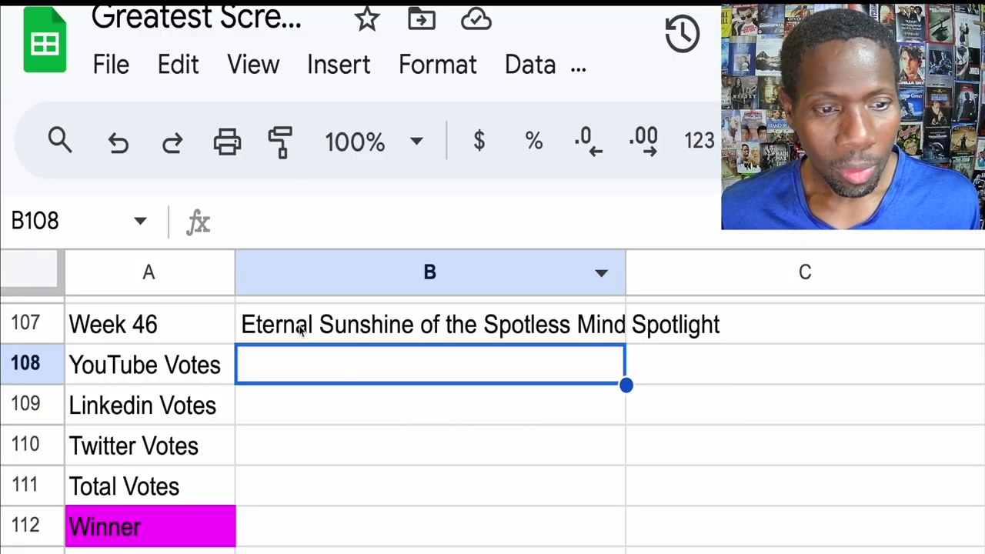
- Enter the Week 46 YouTube votes as 60 for Eternal Sunshine of the Spotless Mind and 2 for Spotlight
double_click(290, 370)
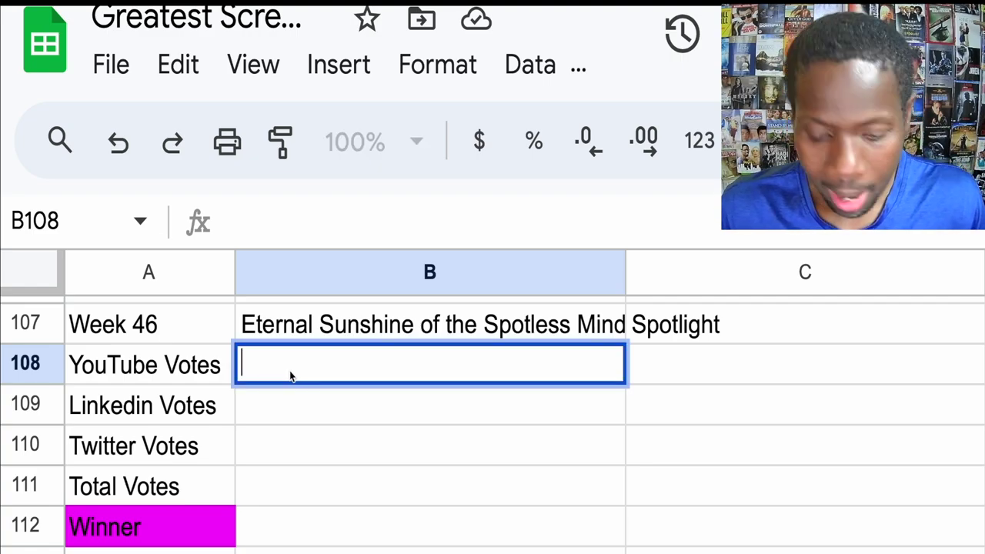
text(60)
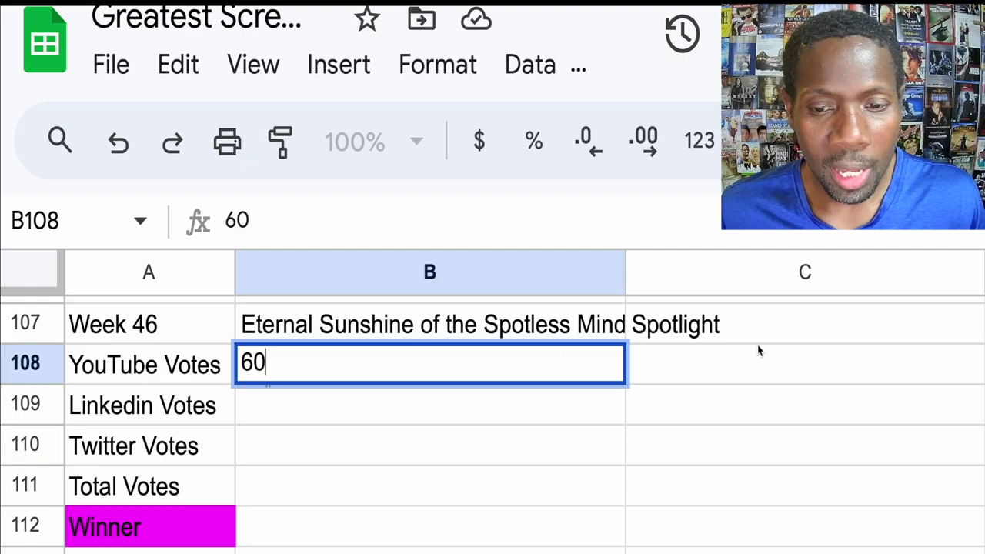
click(690, 362)
double_click(690, 361)
text(2)
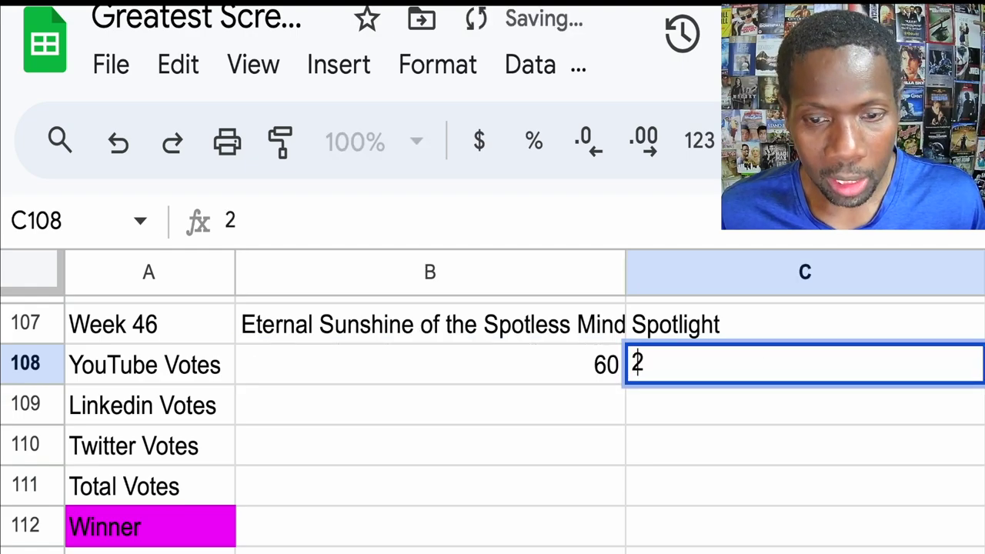
click(348, 407)
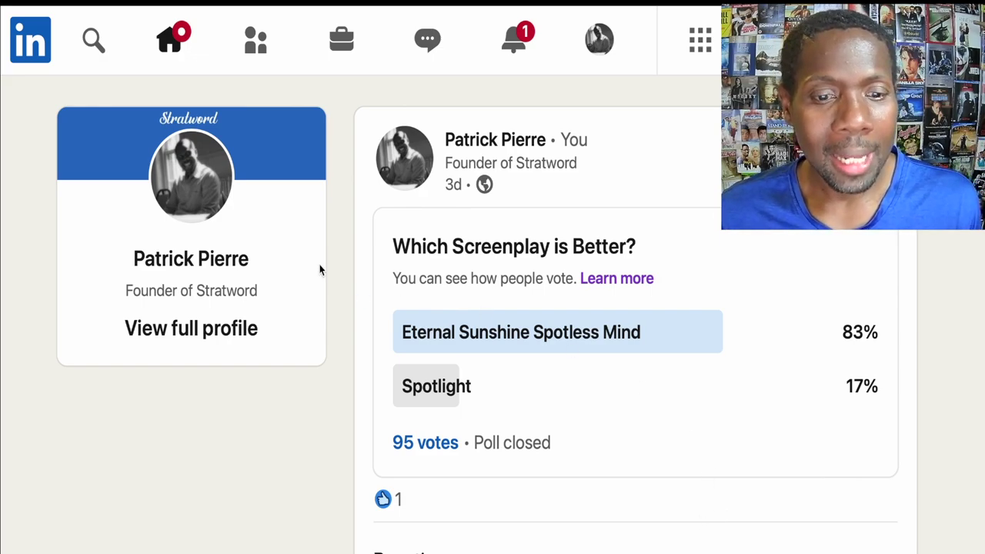
- Return from the LinkedIn poll to the spreadsheet and enter Week 46 LinkedIn votes of 79 for Eternal Sunshine and 16 for Spotlight
key(ctrl+Tab)
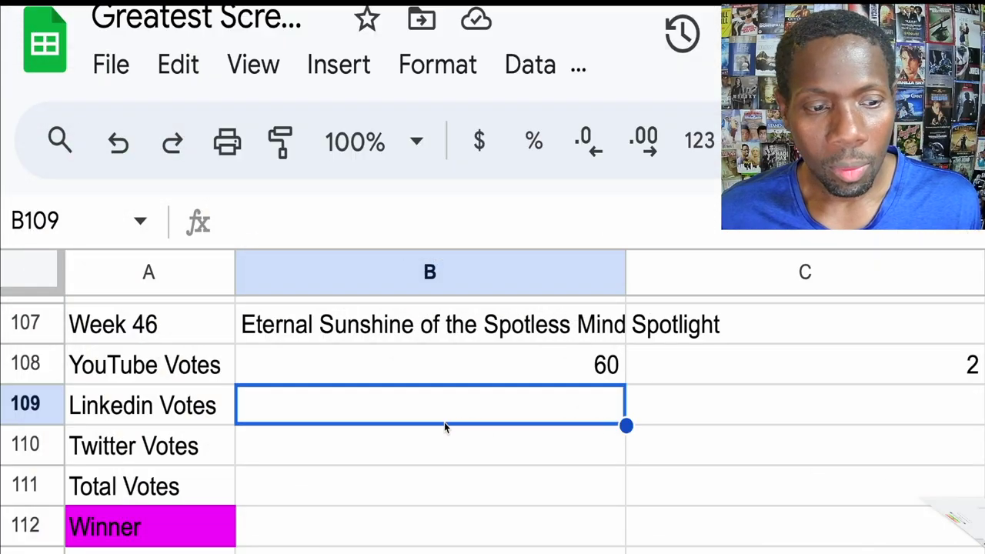
double_click(293, 406)
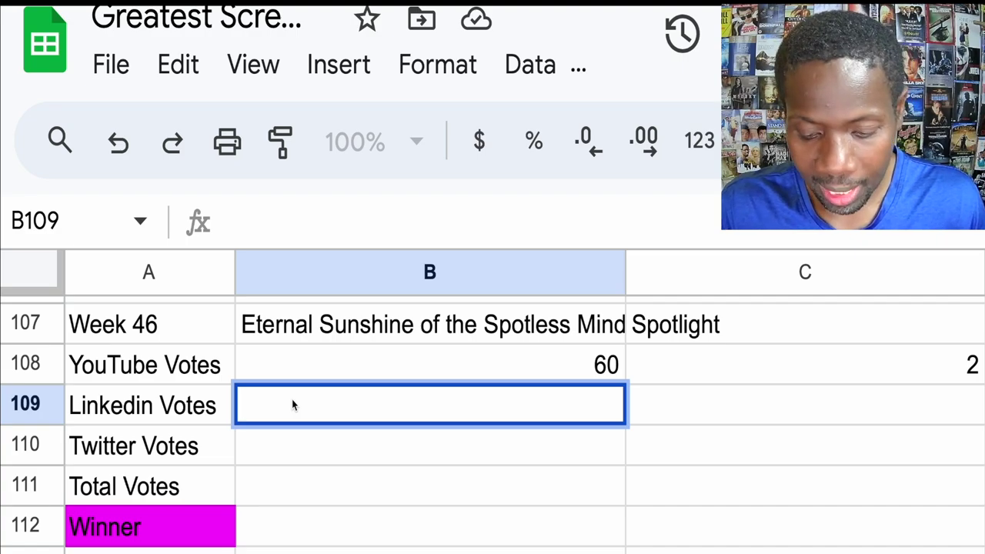
text(79)
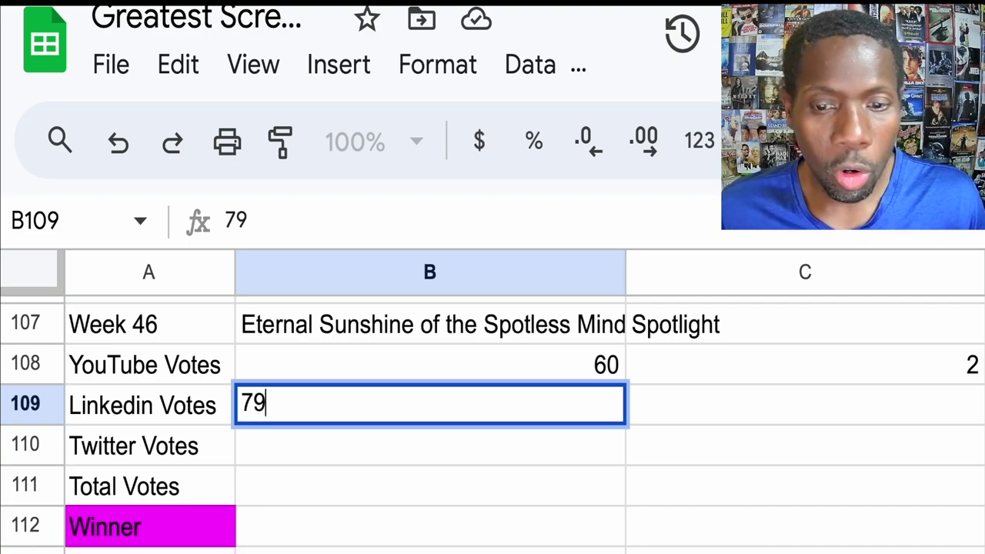
double_click(702, 419)
text(16)
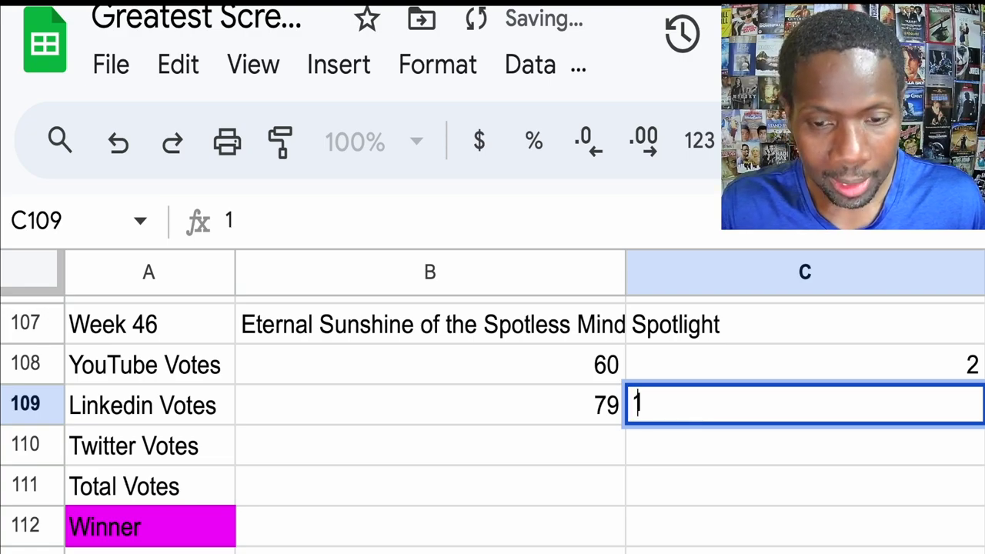
click(450, 443)
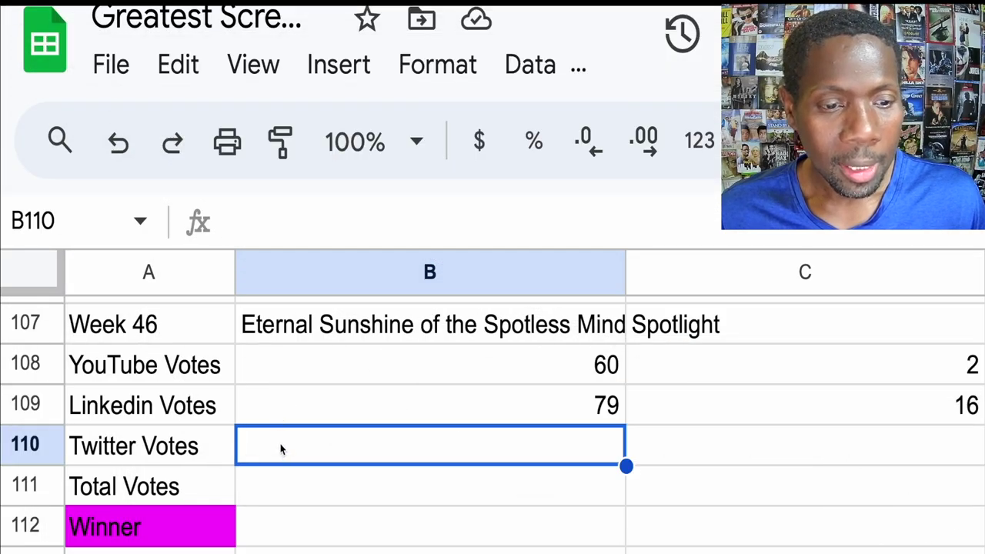
- Enter 0 Twitter votes for both Eternal Sunshine of the Spotless Mind and Spotlight in Week 46
double_click(281, 451)
text(0)
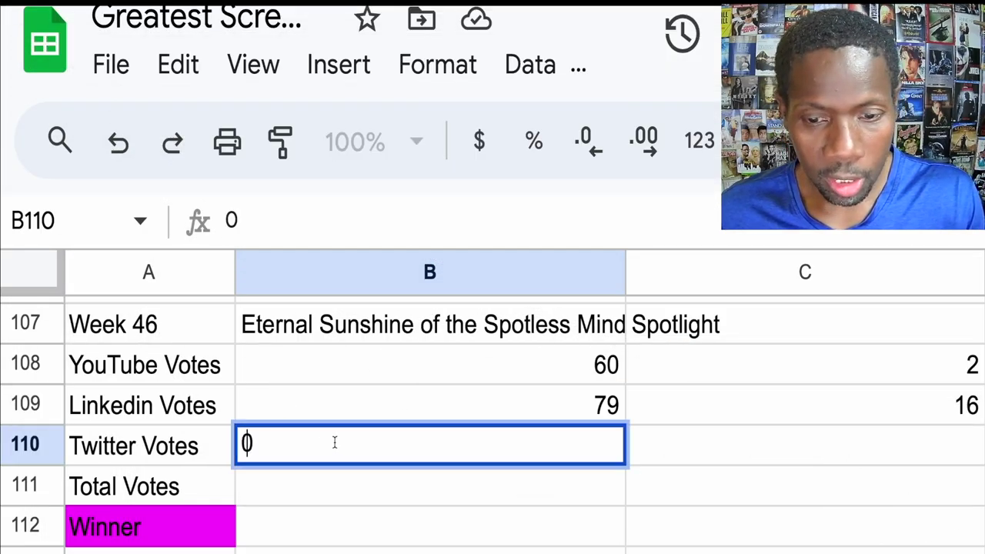
click(652, 458)
text(0)
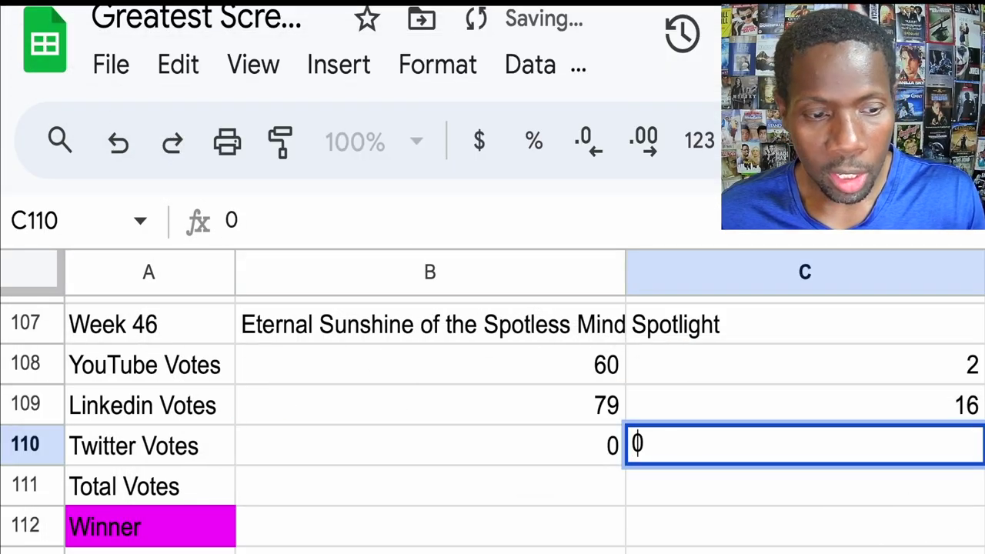
click(377, 483)
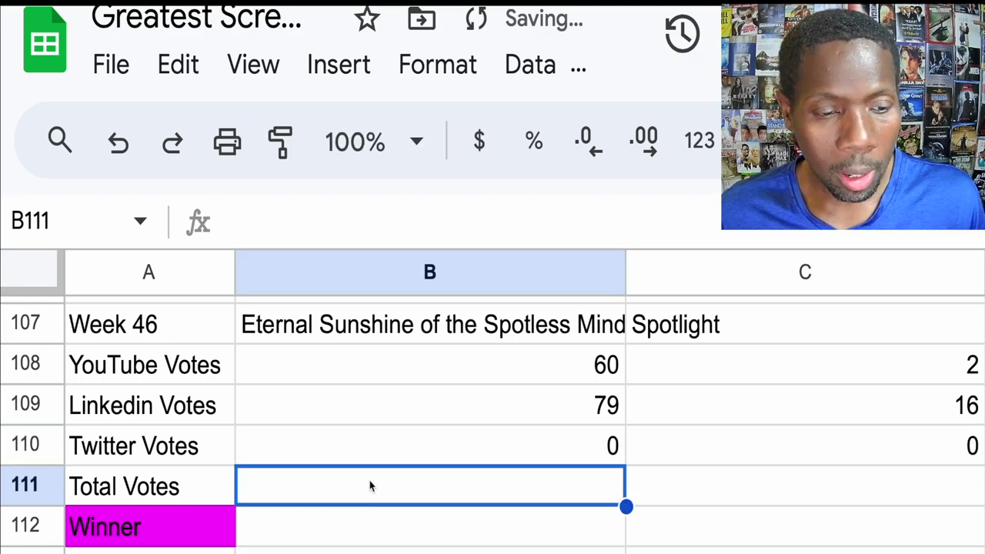
- Fill in the Week 46 total votes with 139 for Eternal Sunshine of the Spotless Mind and 18 for Spotlight
double_click(369, 486)
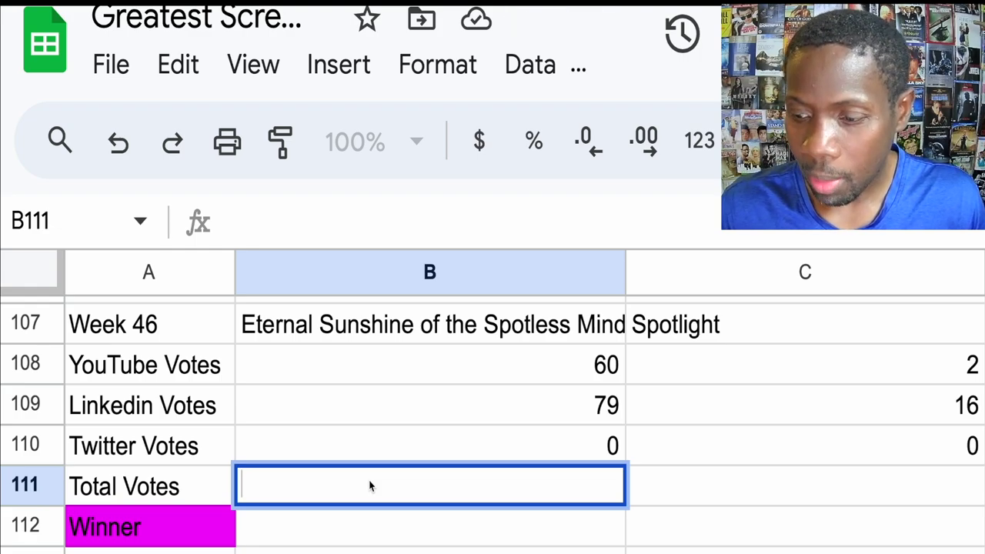
text(139)
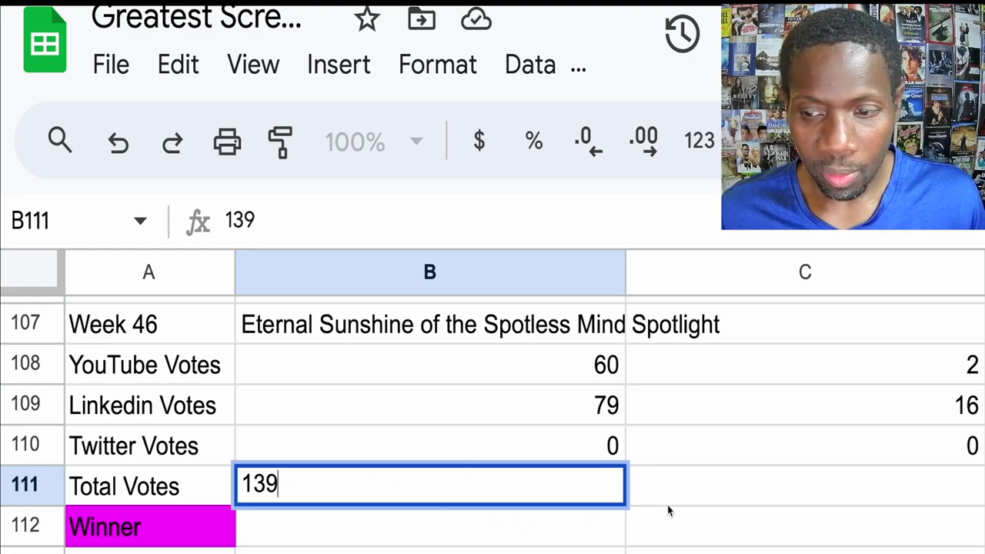
double_click(694, 493)
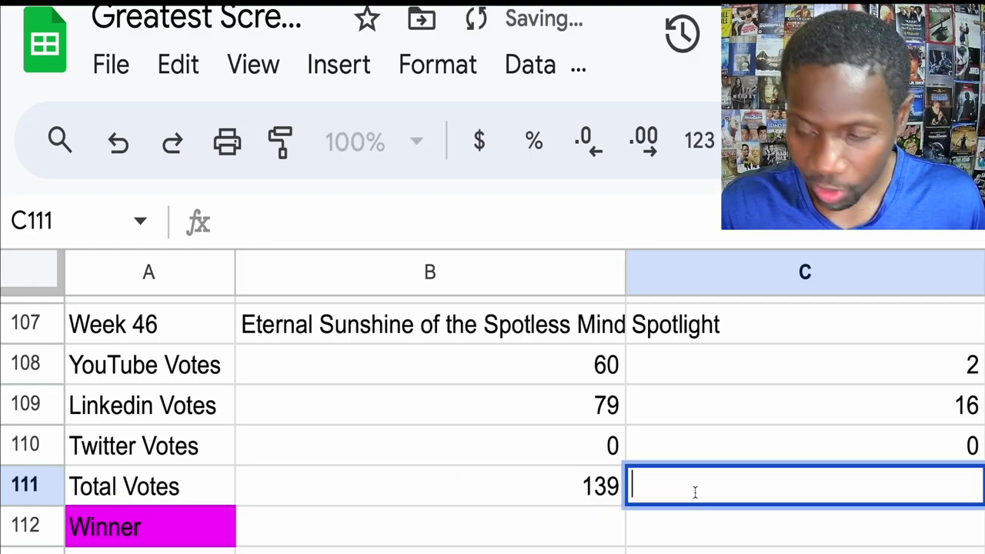
text(18)
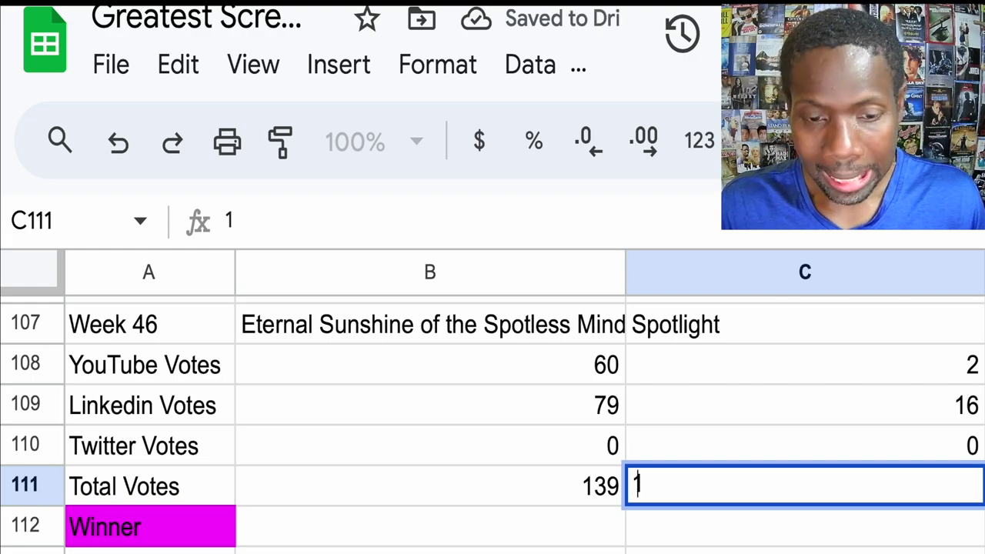
click(404, 531)
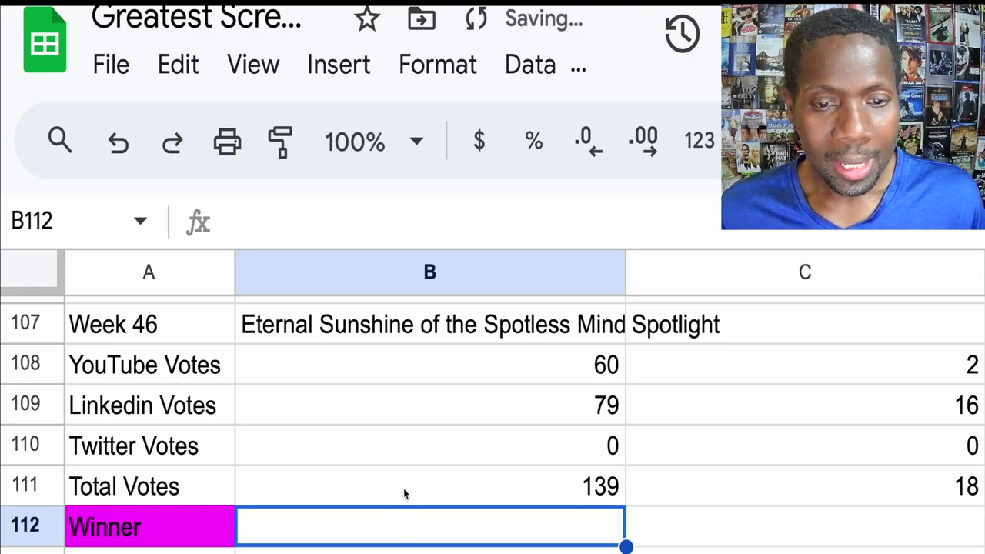
- Enter Eternal Sunshine of the Spotless Mind as the Week 46 winner in cell B112
double_click(347, 528)
text(Eternal Sunshine of the Spotless Mind)
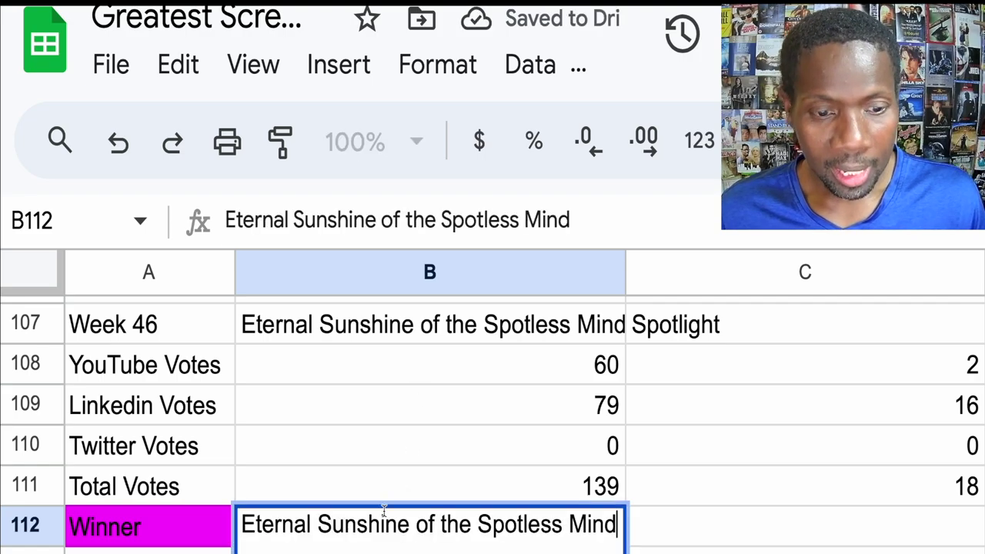
click(646, 533)
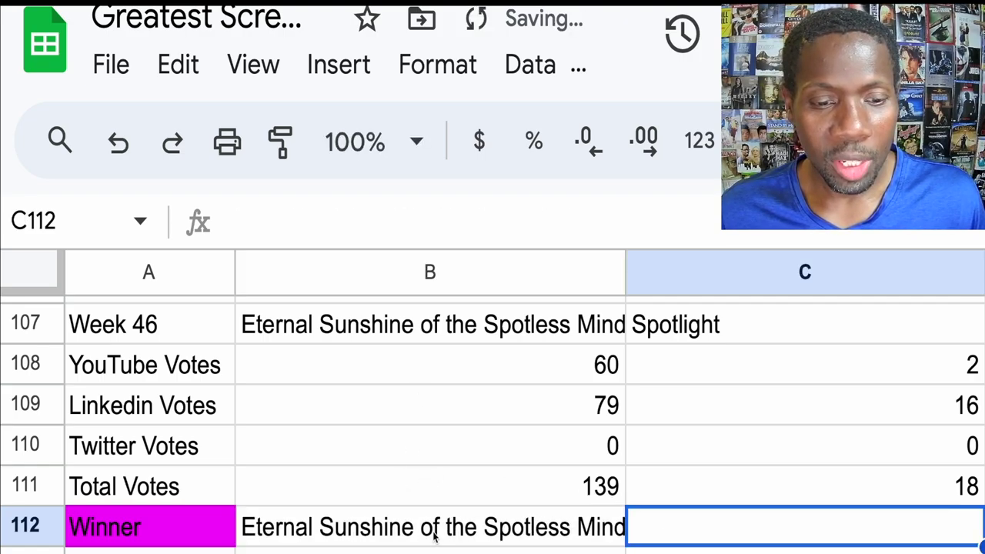
click(360, 529)
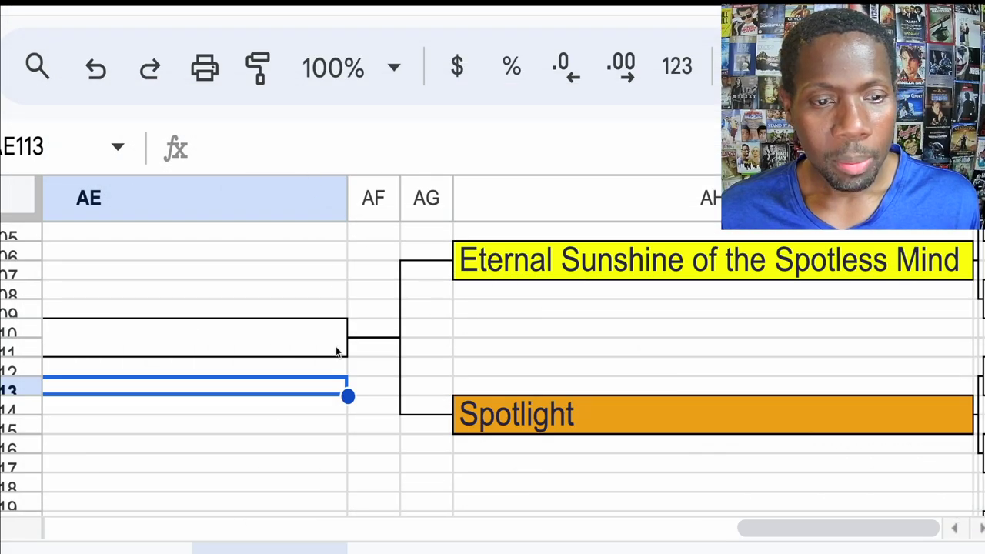
- Enter Eternal Sunshine of the Spotless Mind in the bracket's empty winner box for its matchup against Spotlight
double_click(229, 342)
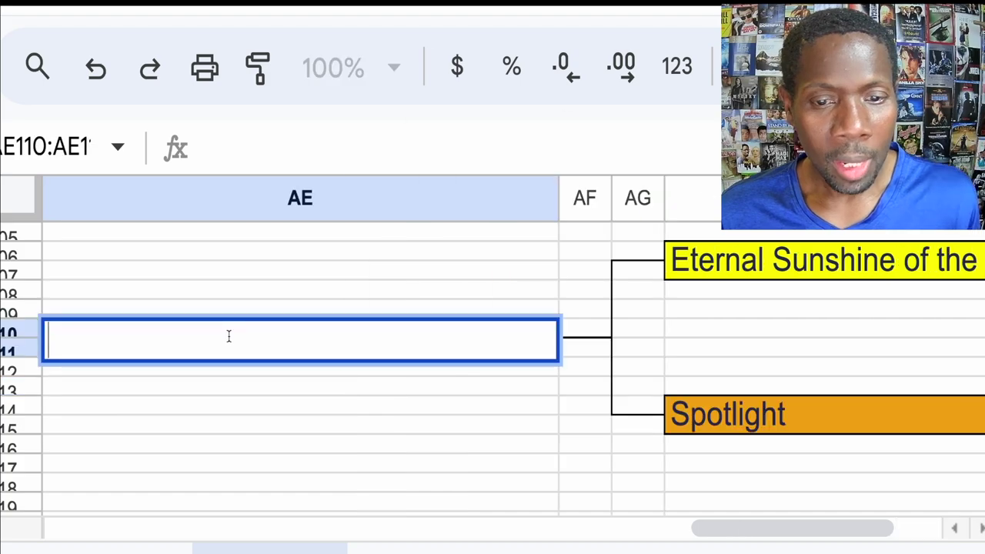
text(Eternal Sunshine of the Spotless Mind)
key(BackSpace)
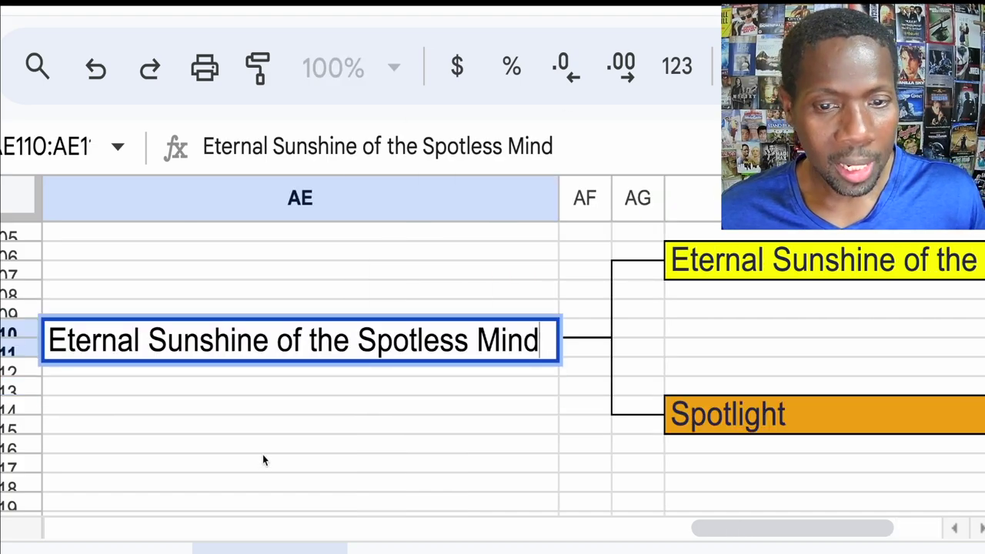
click(264, 465)
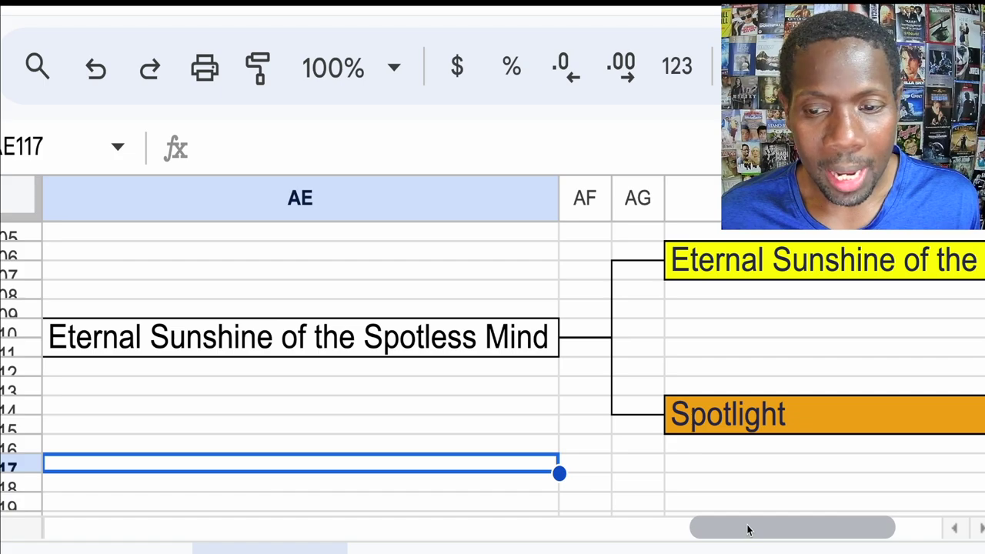
- View the Parasite versus Get Out matchup in column E on the other side of the bracket
drag(747, 529, 91, 549)
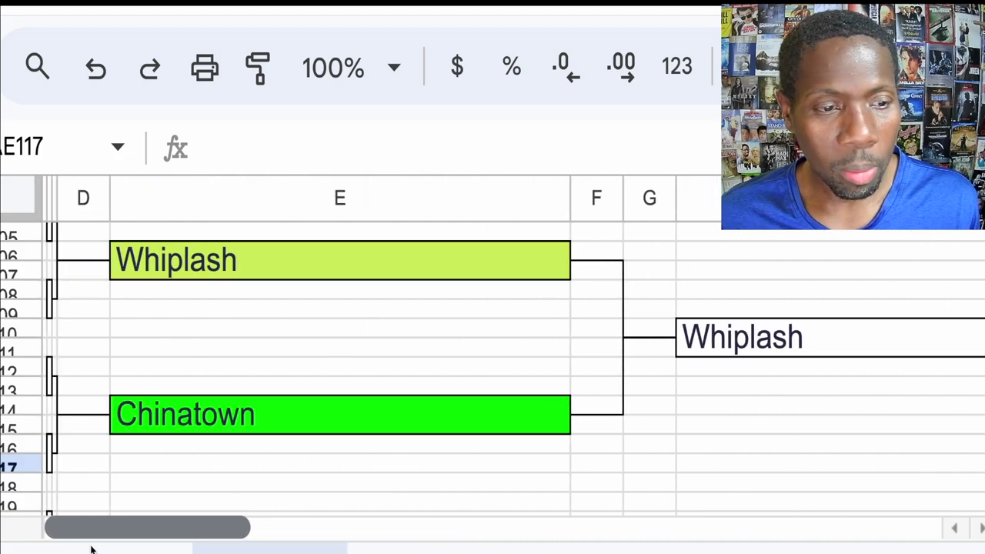
scroll(492, 369, down, 5)
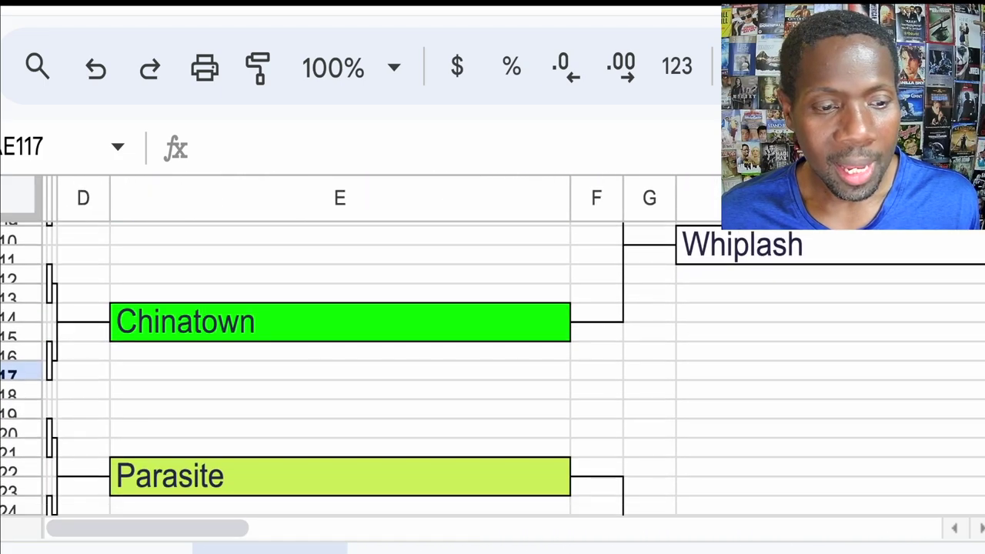
scroll(492, 369, down, 2)
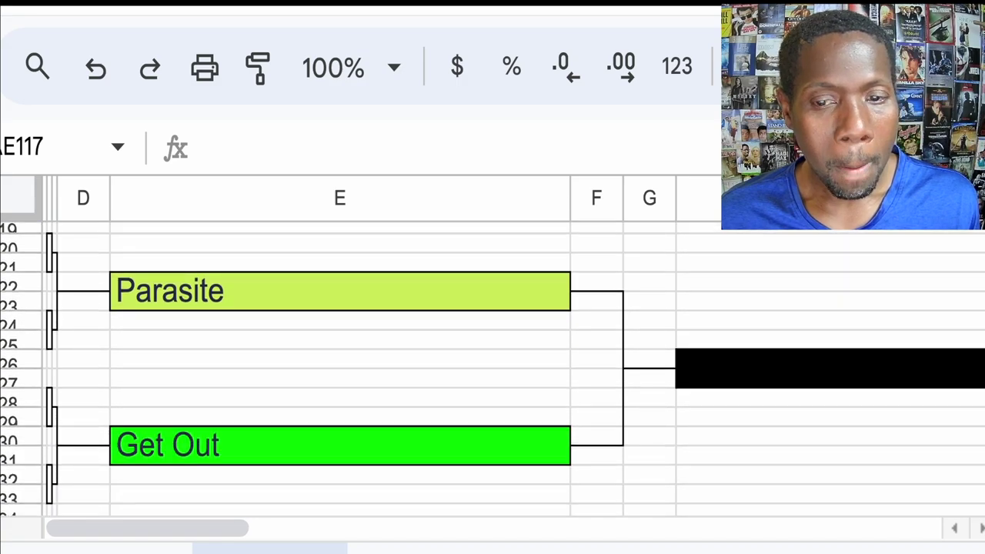